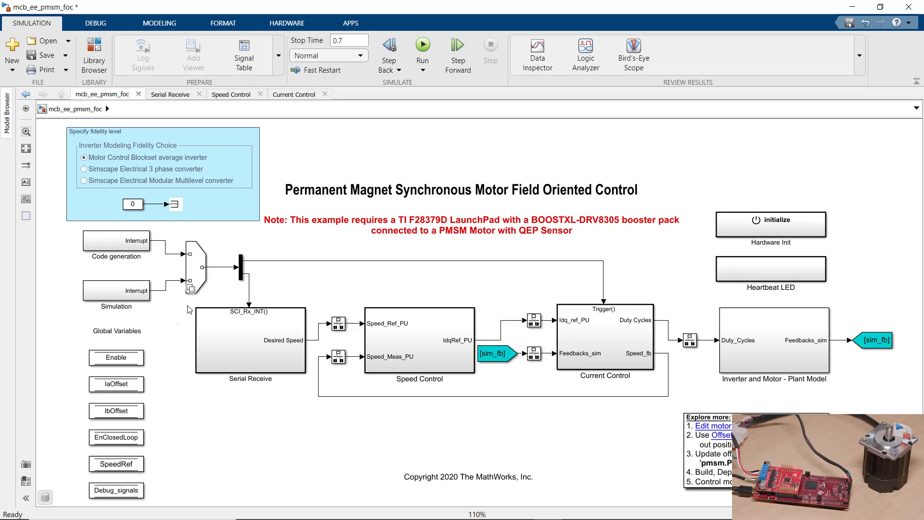
- Inspect the variant source that chooses the interrupt and the Specify fidelity level area
left_click(192, 283)
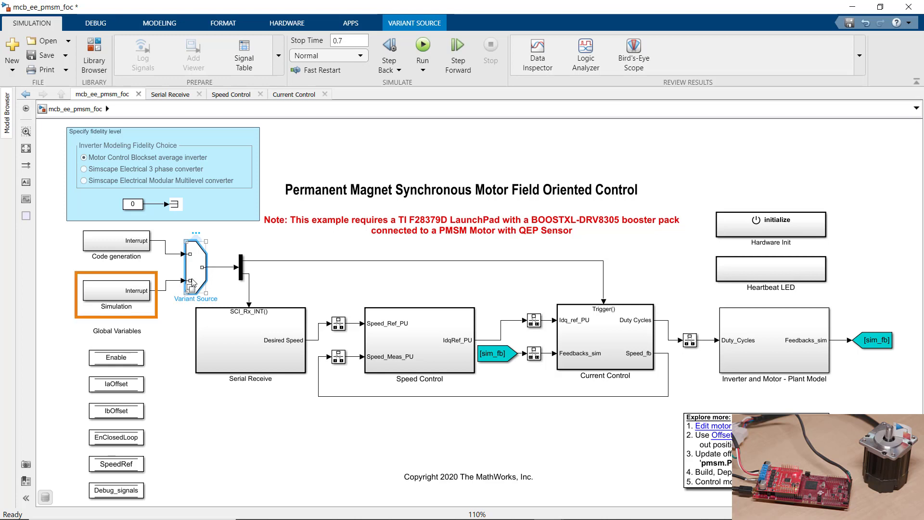
left_click(217, 260)
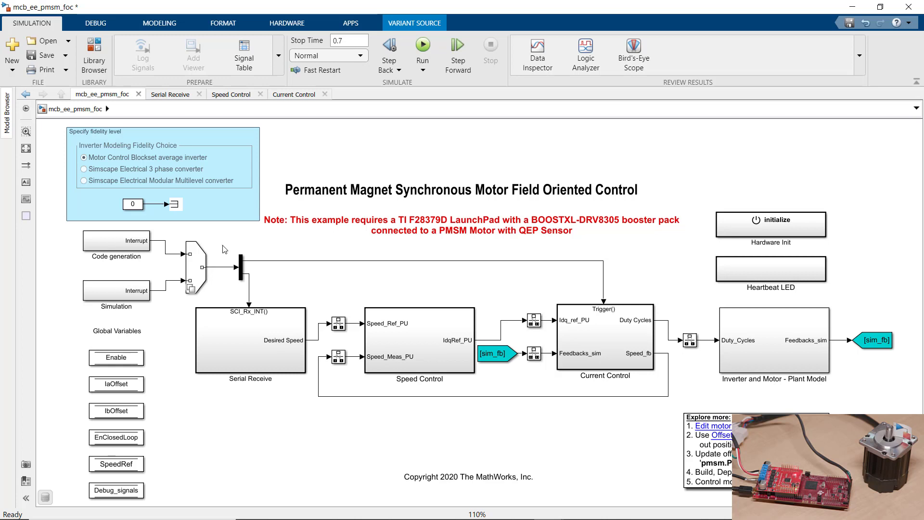
left_click(225, 249)
left_click(233, 202)
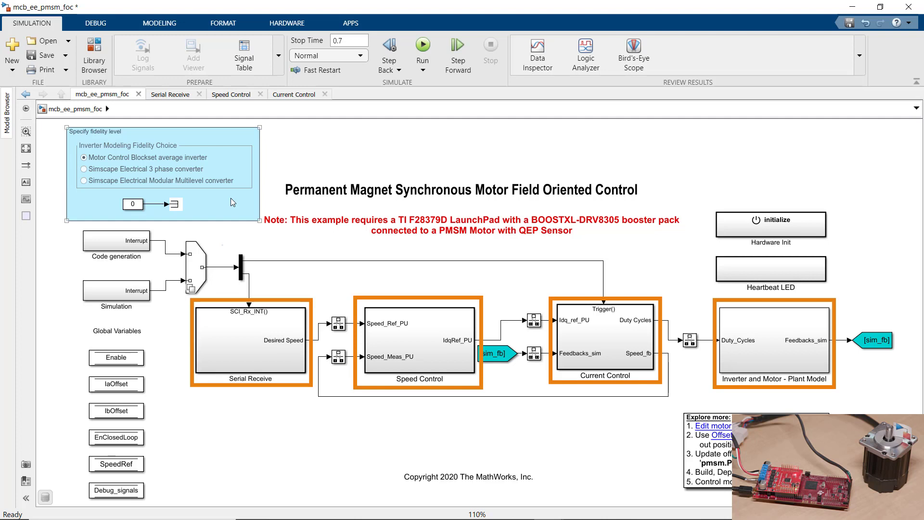
- Look through Serial Receive, then view Speed Control's PI_Controller_Speed and Id_ref constant blocks
left_click(186, 95)
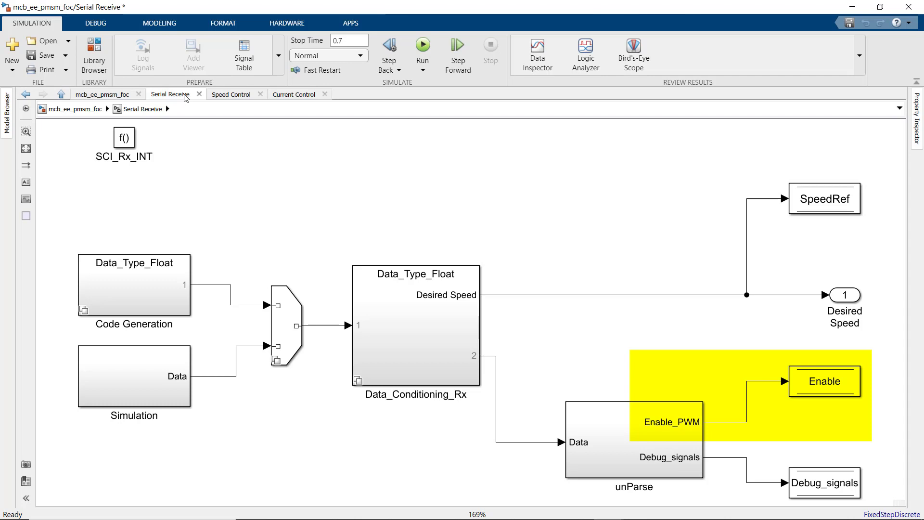
left_click(219, 95)
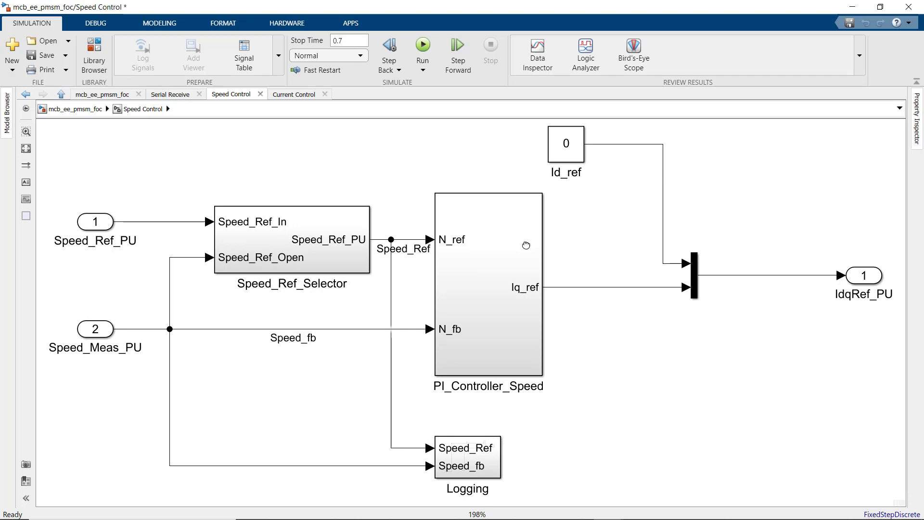
left_click(425, 371)
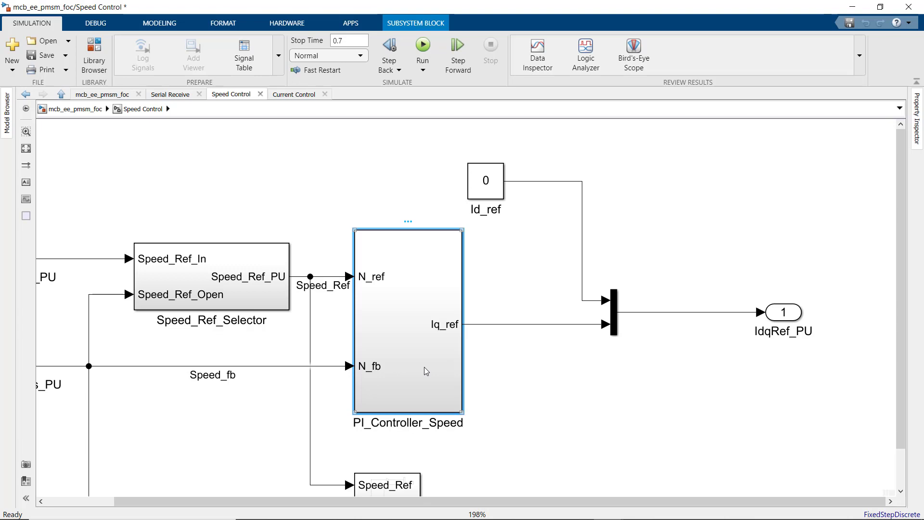
left_click(496, 193)
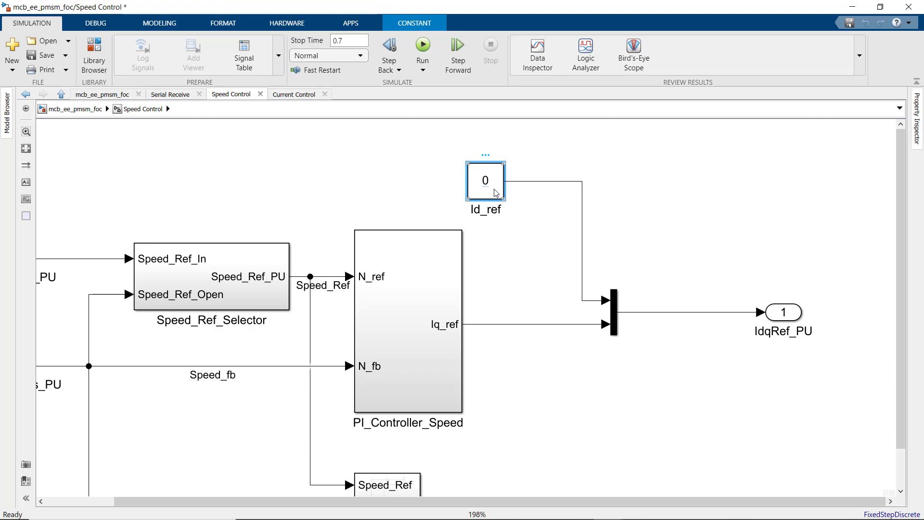
- In Current Control, examine the Input Scaling, Control_System and Inverter (Code Generation) blocks
left_click(300, 98)
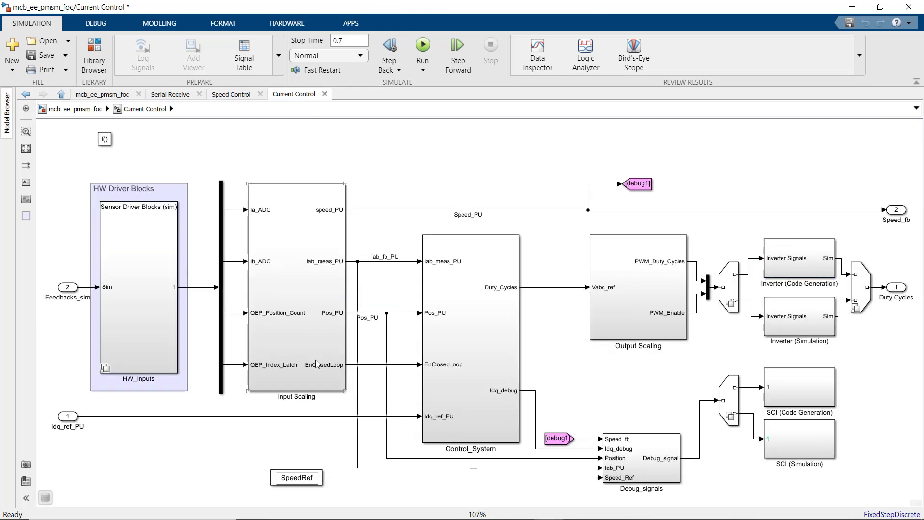
left_click(317, 364)
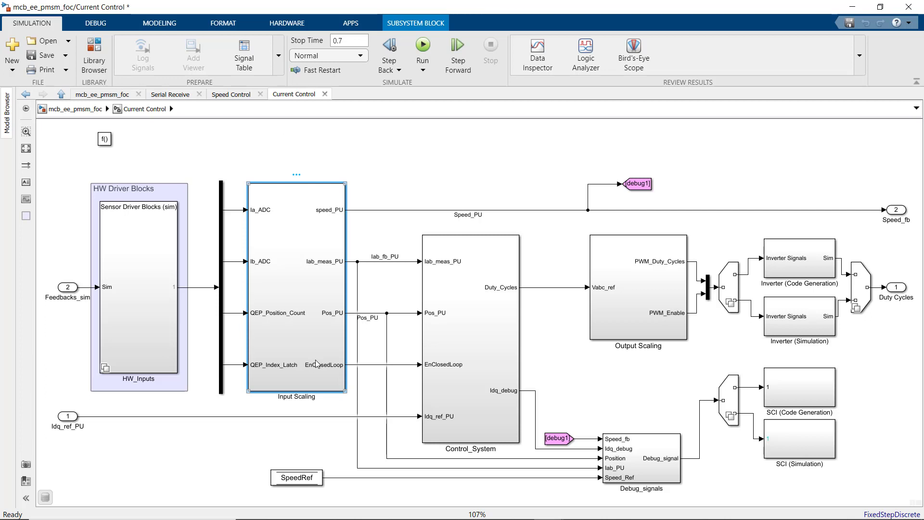
left_click(492, 403)
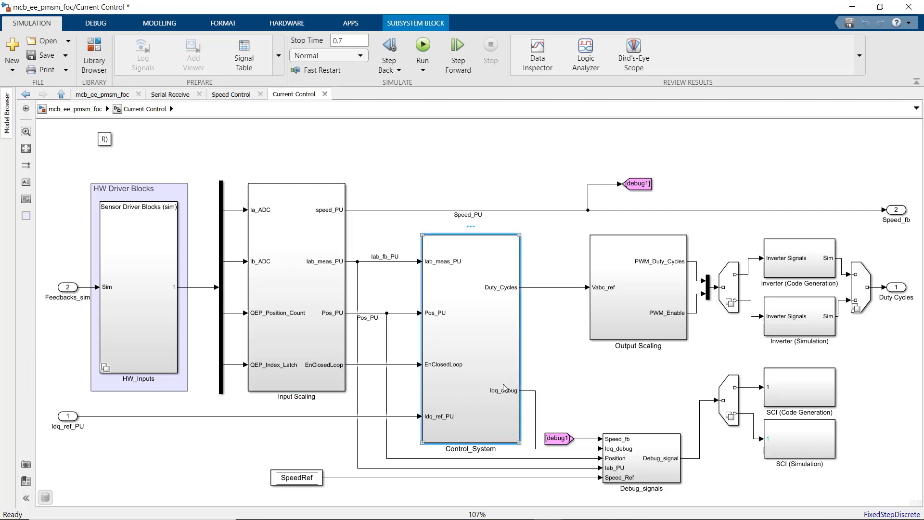
left_click(817, 263)
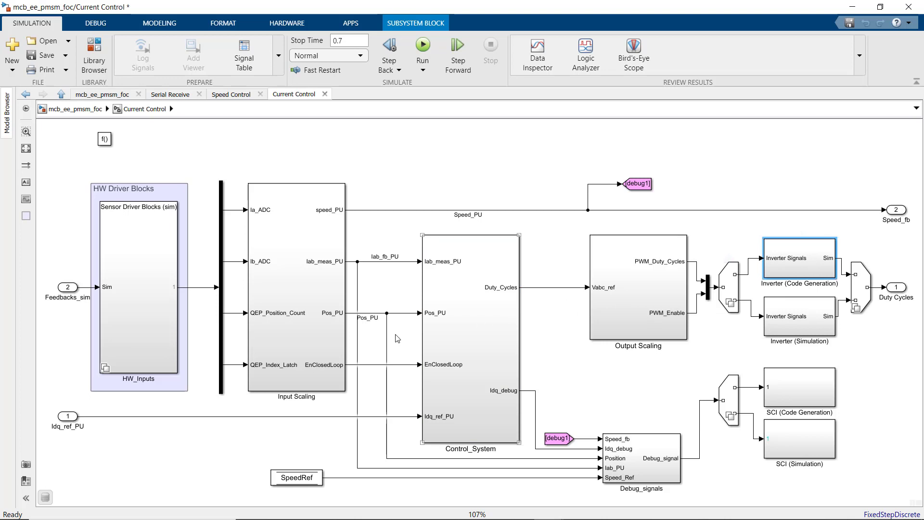
- Look inside Input Scaling and its Calculate Position and Speed subsystem, then return to Current Control
left_click(311, 355)
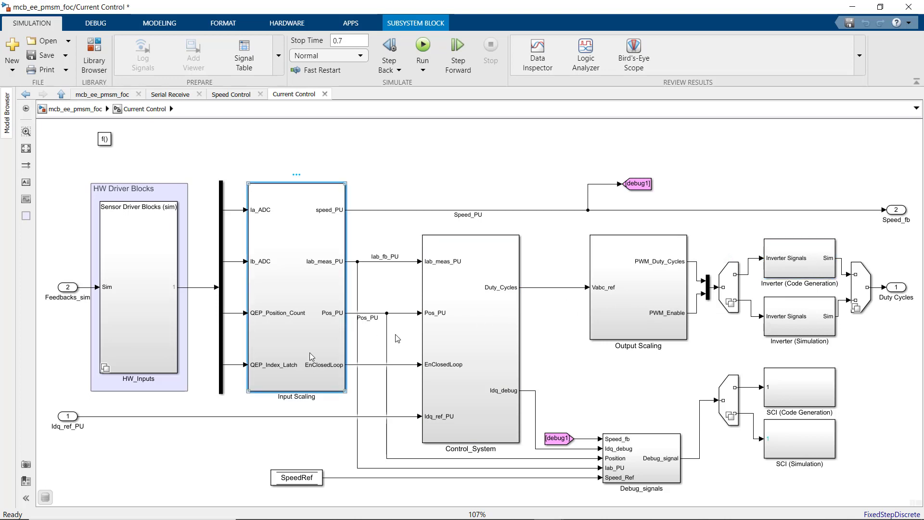
double_click(310, 355)
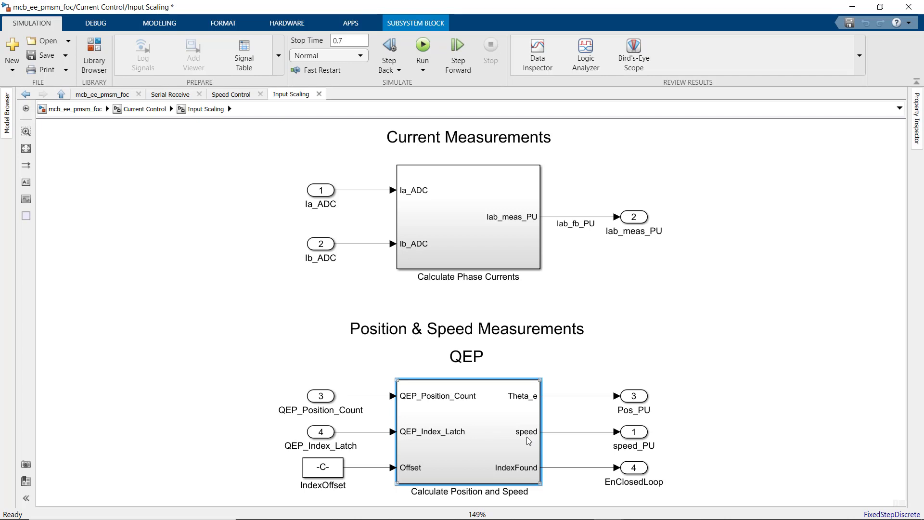
double_click(529, 441)
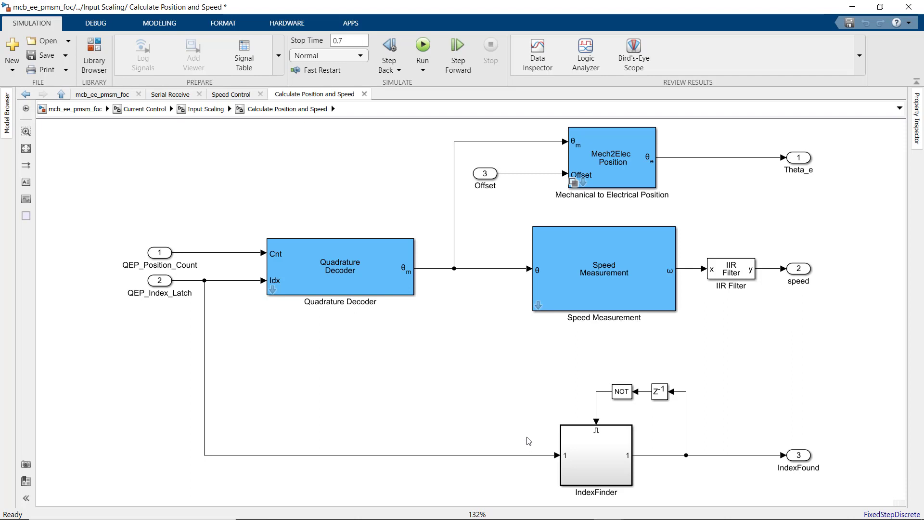
left_click(143, 110)
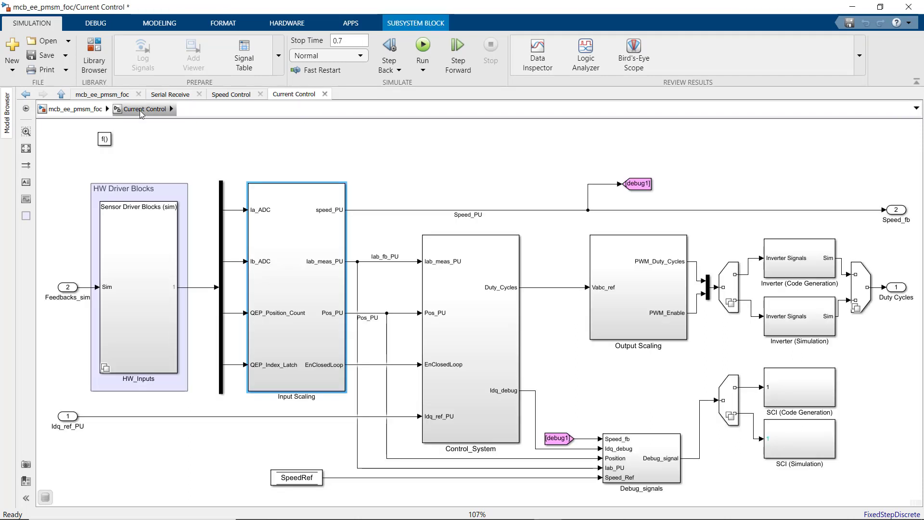
- View Control_System's Closed Loop Control, then open Inverter (Code Generation) from Current Control
double_click(493, 365)
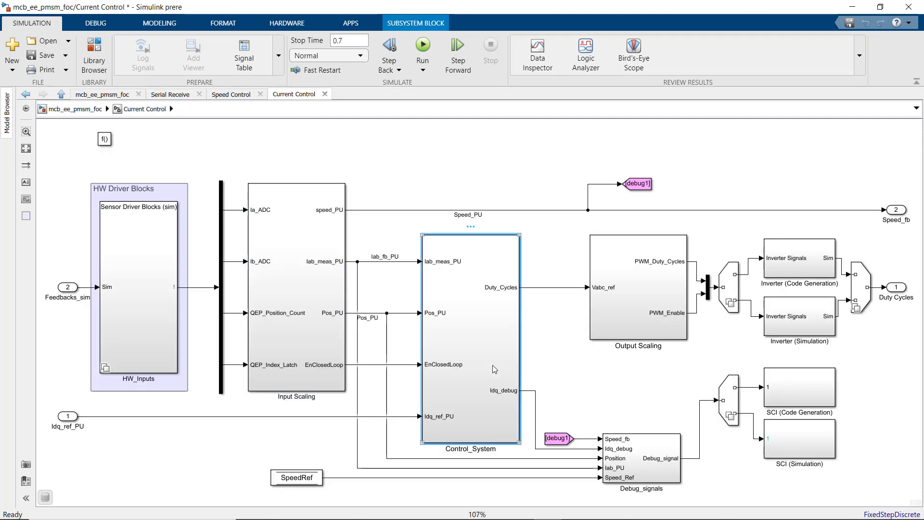
double_click(443, 221)
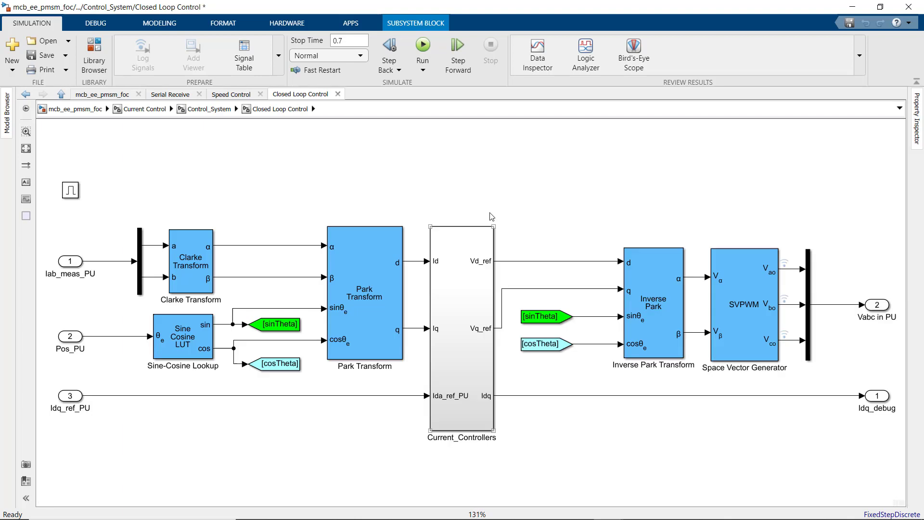
left_click(490, 214)
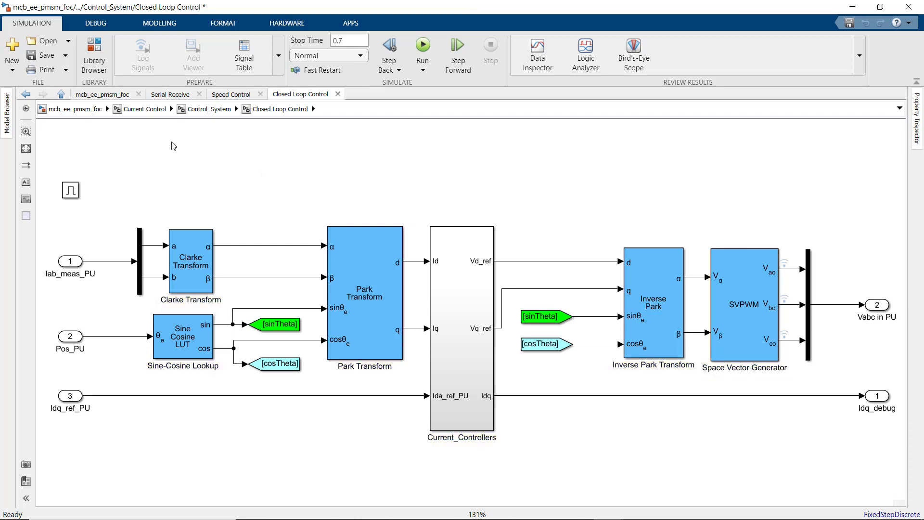
left_click(149, 109)
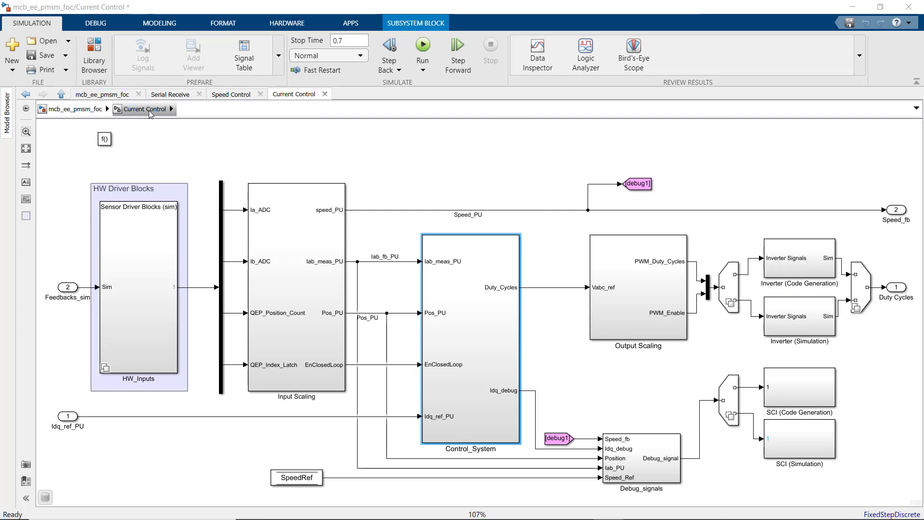
double_click(797, 275)
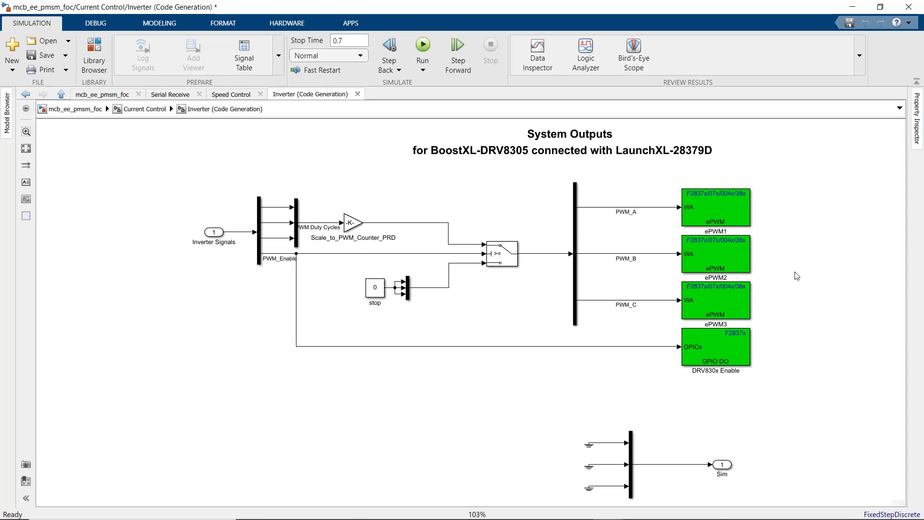
- Navigate from the top-level model through the plant's Simulation and Inverter variants into Average-Value
left_click(103, 95)
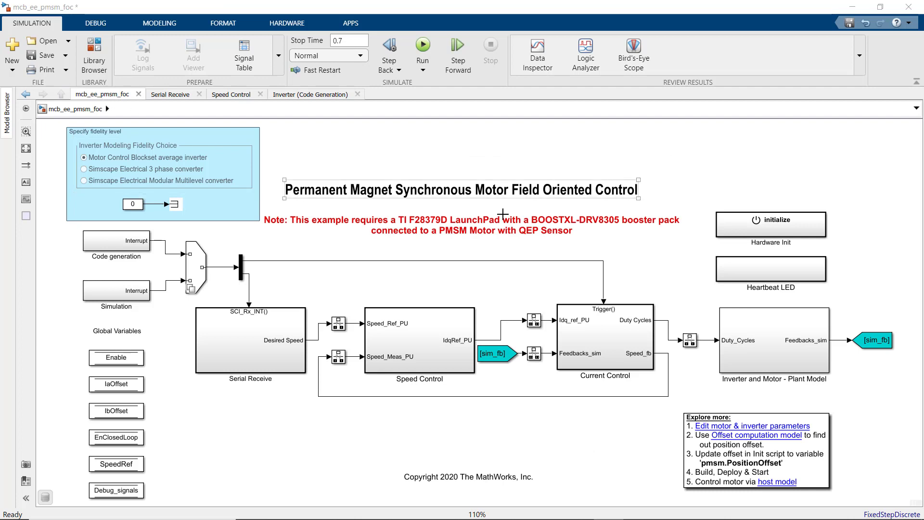
left_click(780, 352)
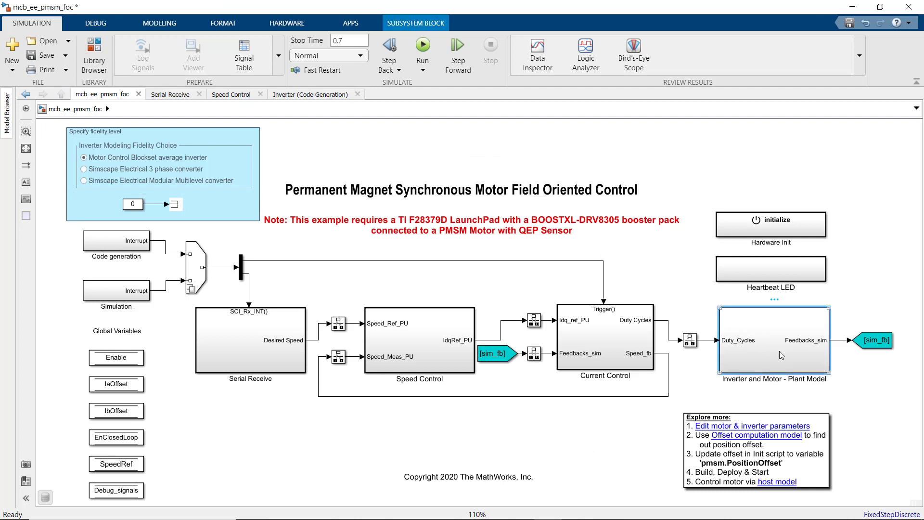
double_click(779, 351)
double_click(469, 411)
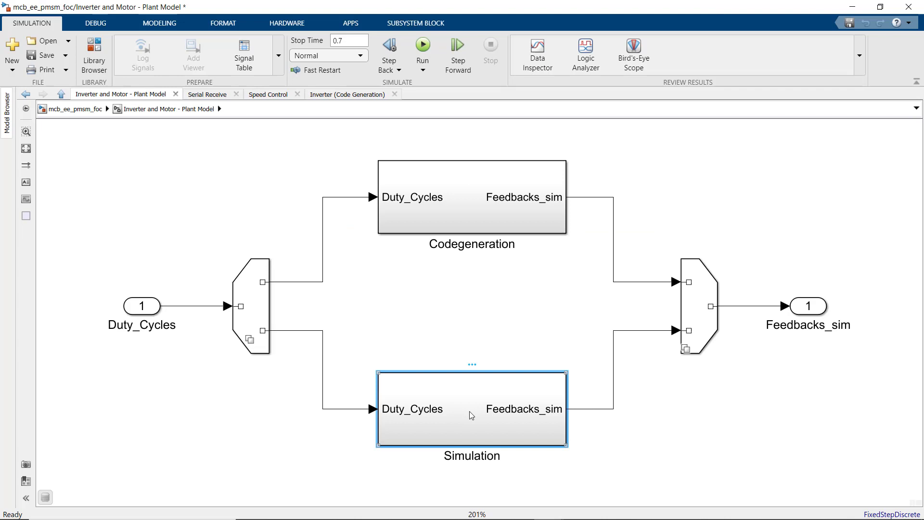
left_click(411, 404)
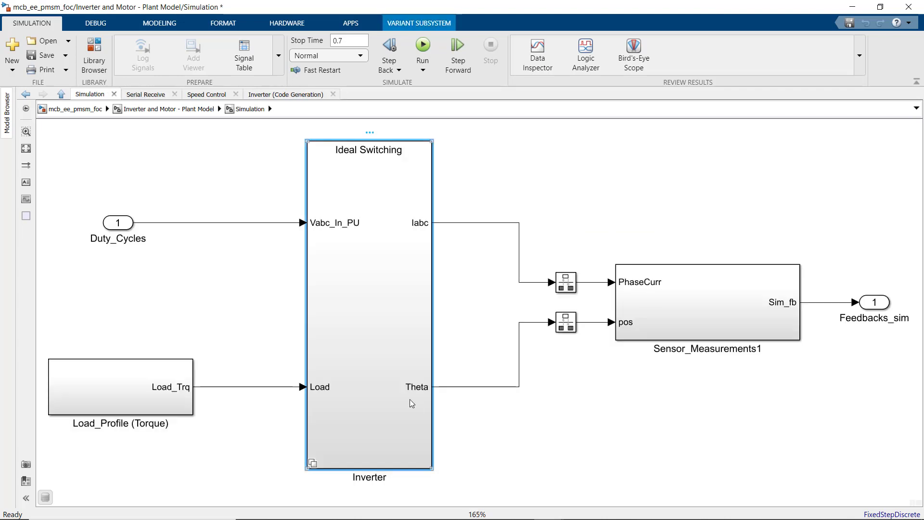
double_click(412, 404)
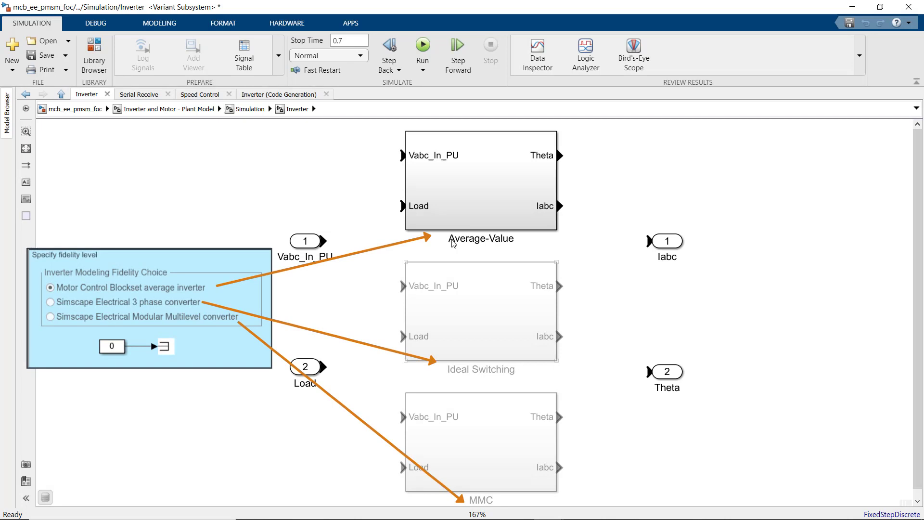
left_click(464, 214)
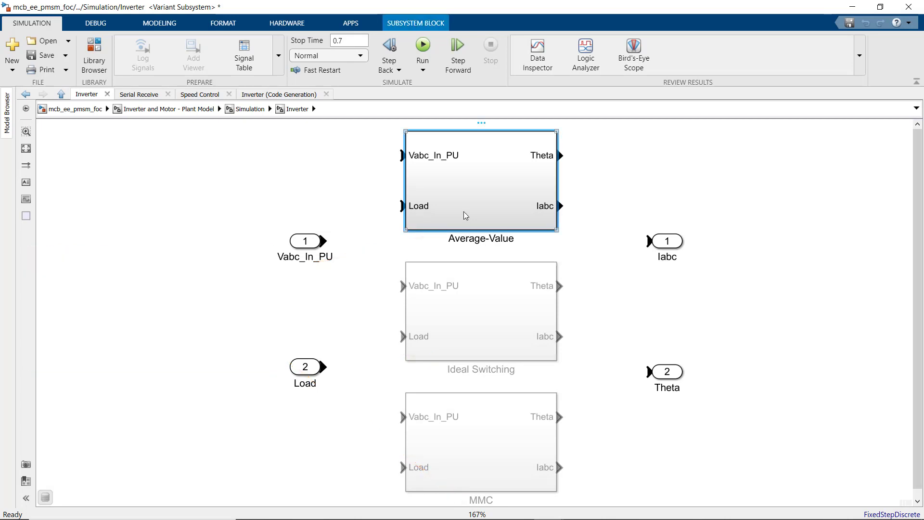
double_click(464, 213)
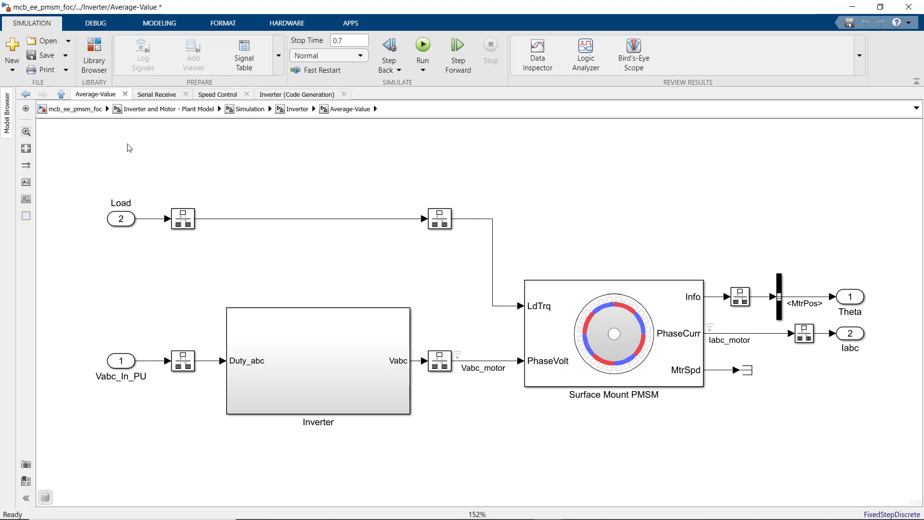
- From the top-level model, drill into the plant model's Simulation and Inverter variant subsystems
left_click(65, 111)
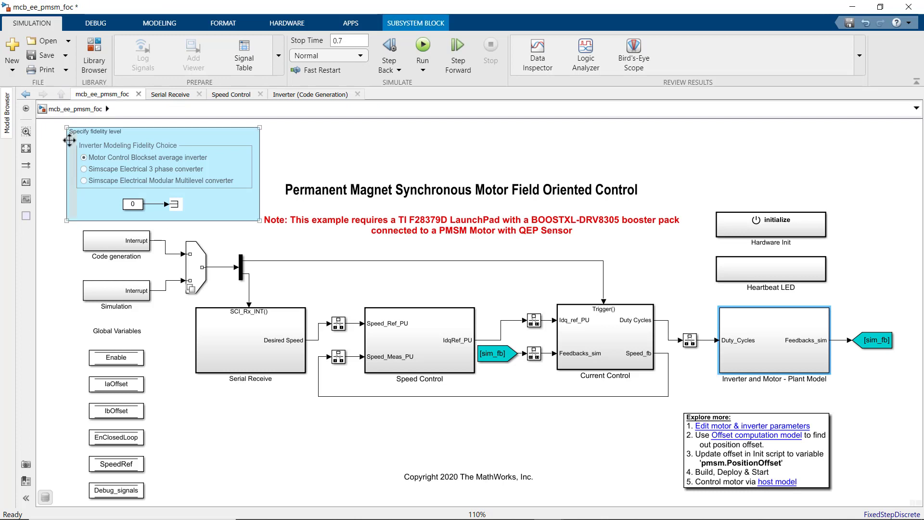
left_click(85, 171)
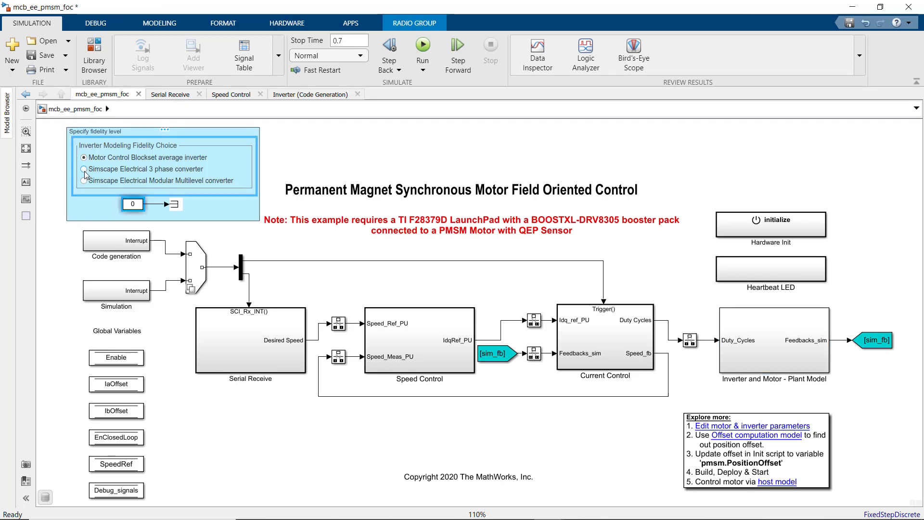
left_click(768, 345)
double_click(769, 345)
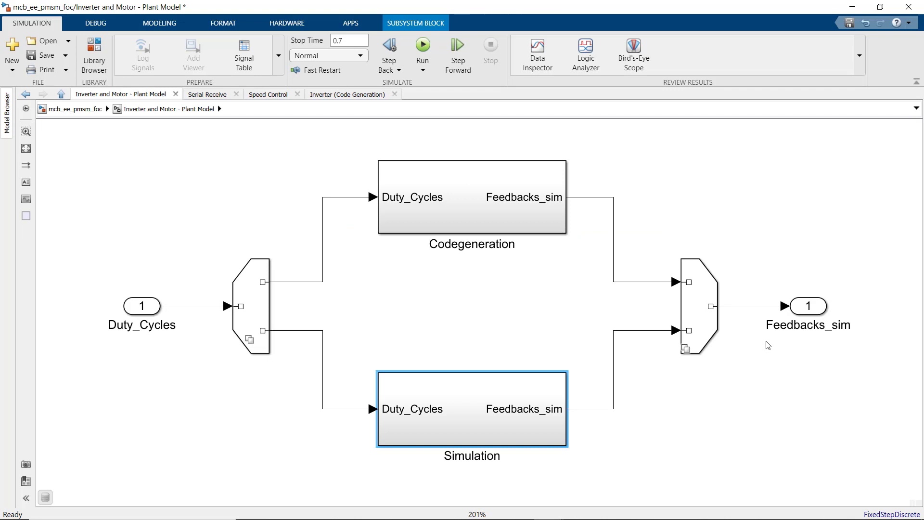
double_click(472, 409)
double_click(431, 416)
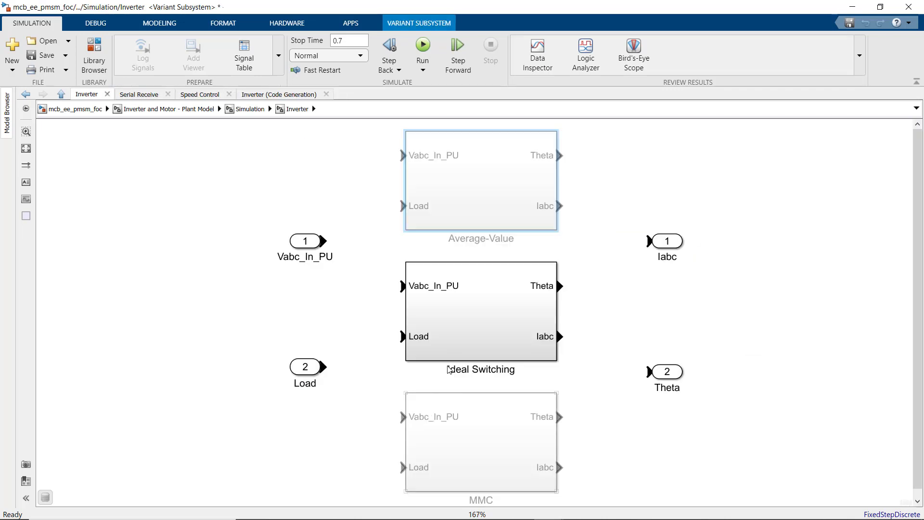
- Enter the Ideal Switching variant and open its 3-phase converter subsystem
left_click(486, 314)
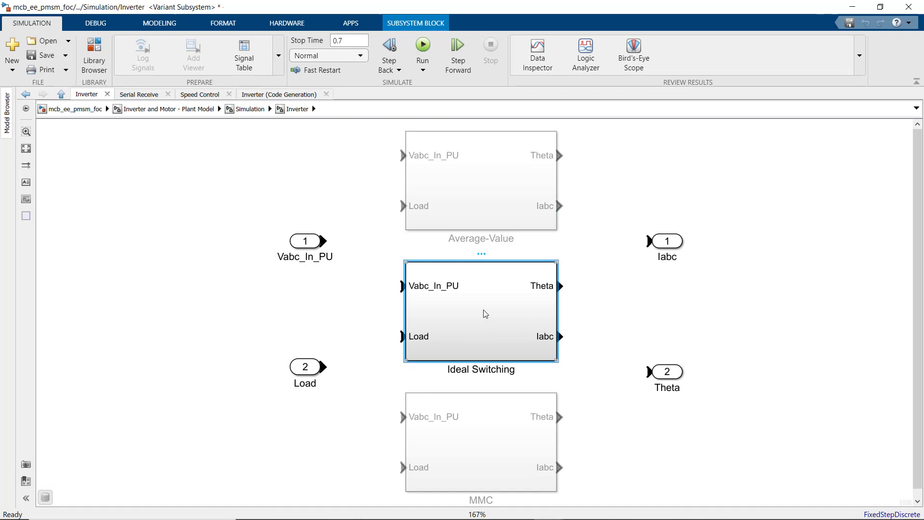
double_click(486, 314)
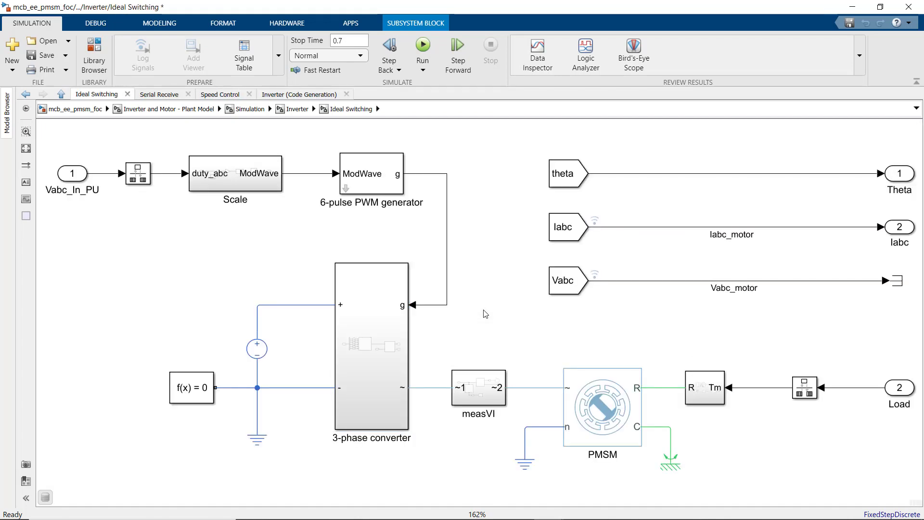
left_click(603, 413)
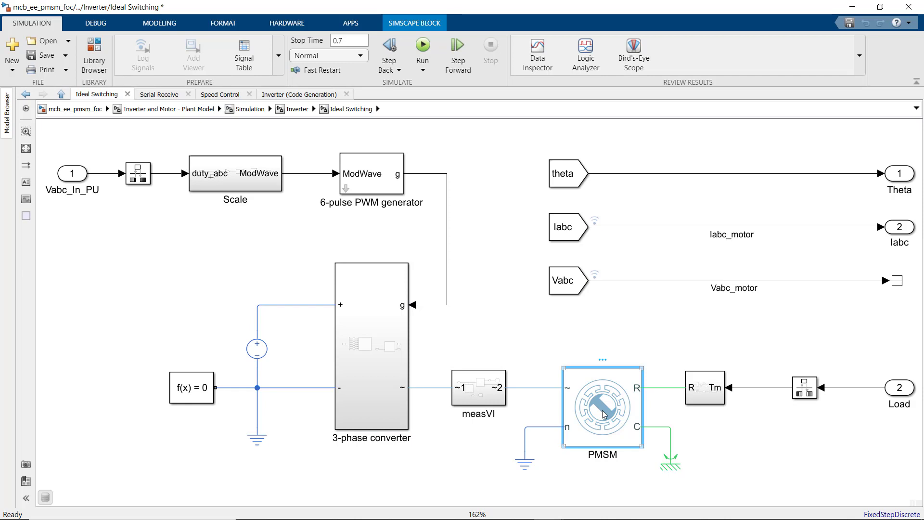
left_click(379, 390)
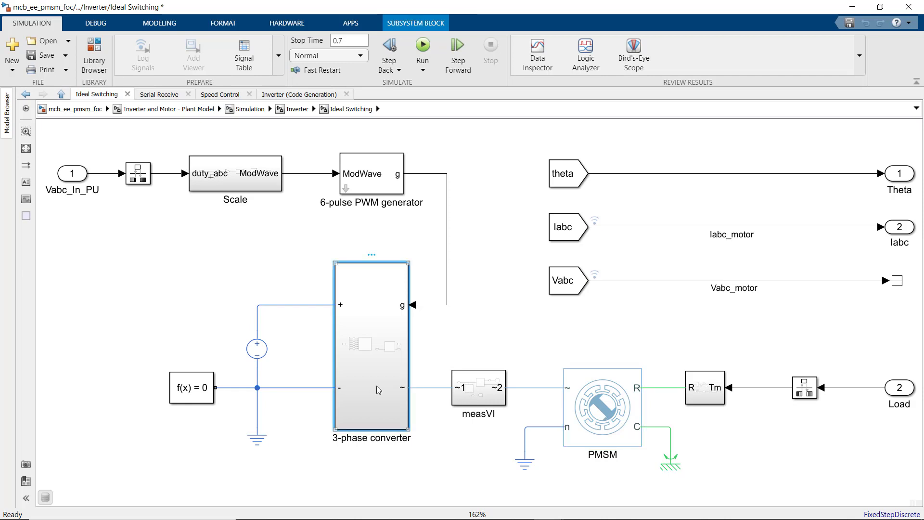
double_click(379, 390)
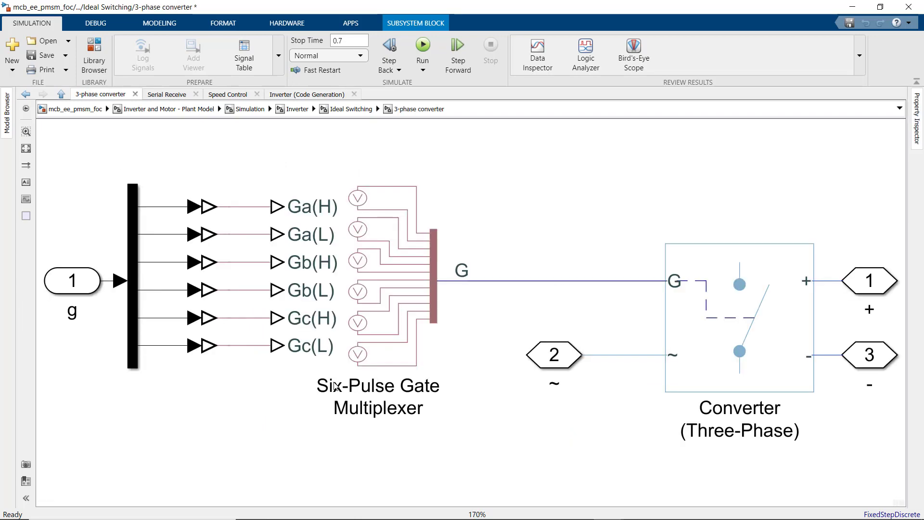
- Check Converter (Three-Phase) uses Ideal Semiconductor Switch, then return to the Inverter variant subsystem
left_click(761, 362)
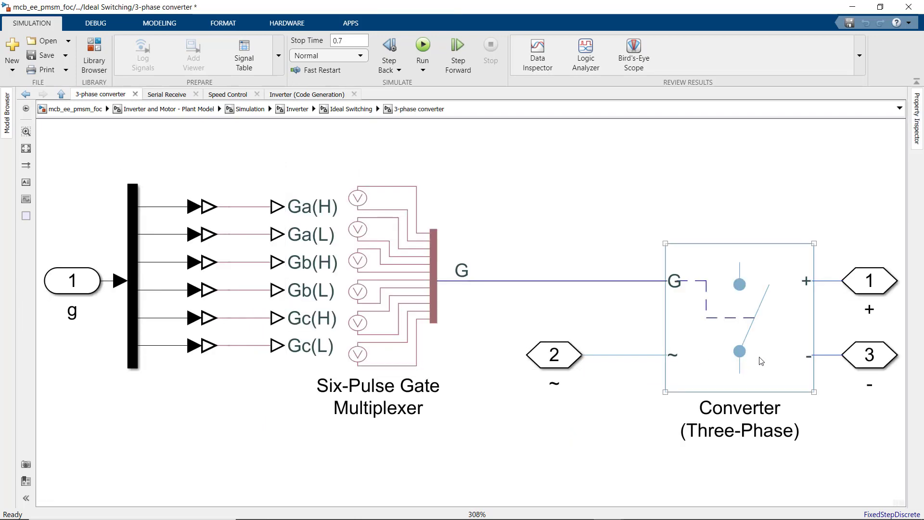
double_click(799, 374)
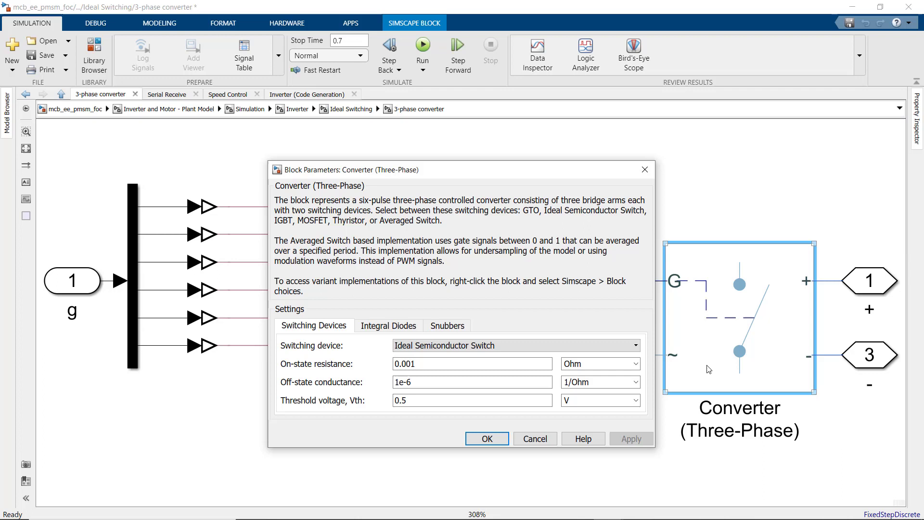
left_click(598, 346)
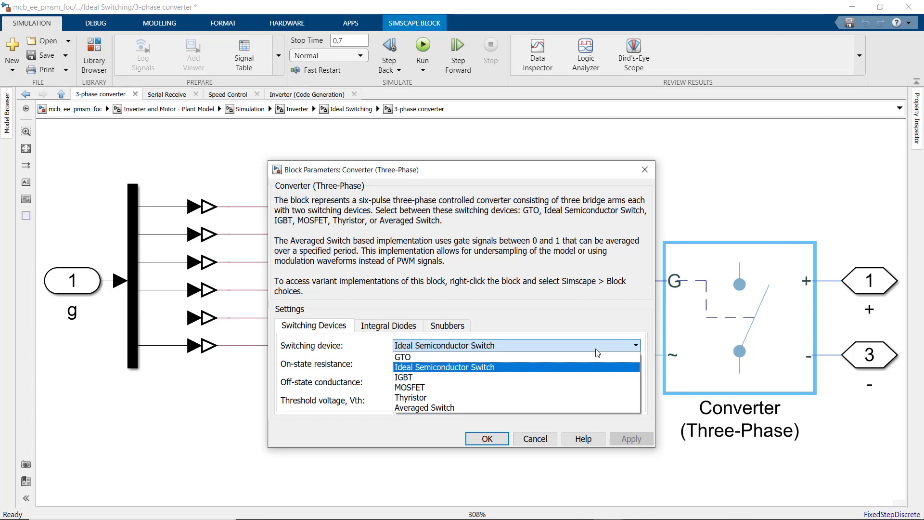
left_click(646, 173)
left_click(646, 173)
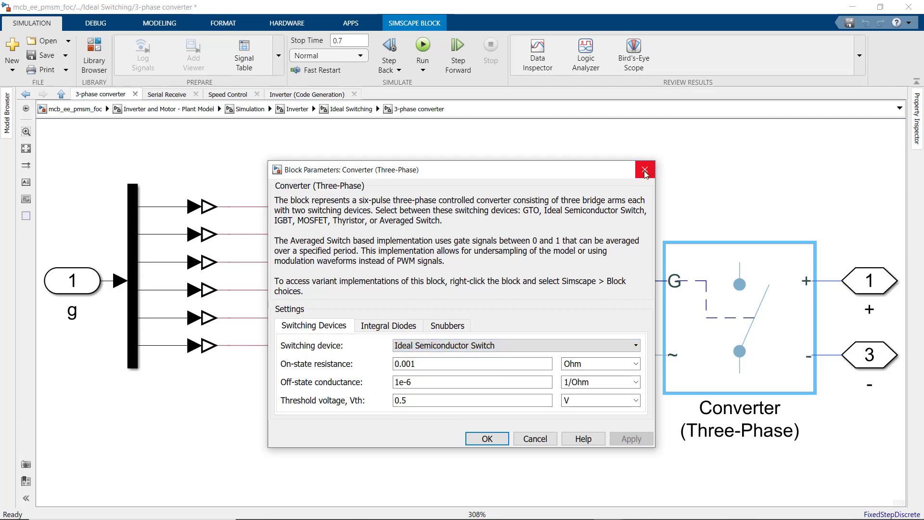
left_click(288, 110)
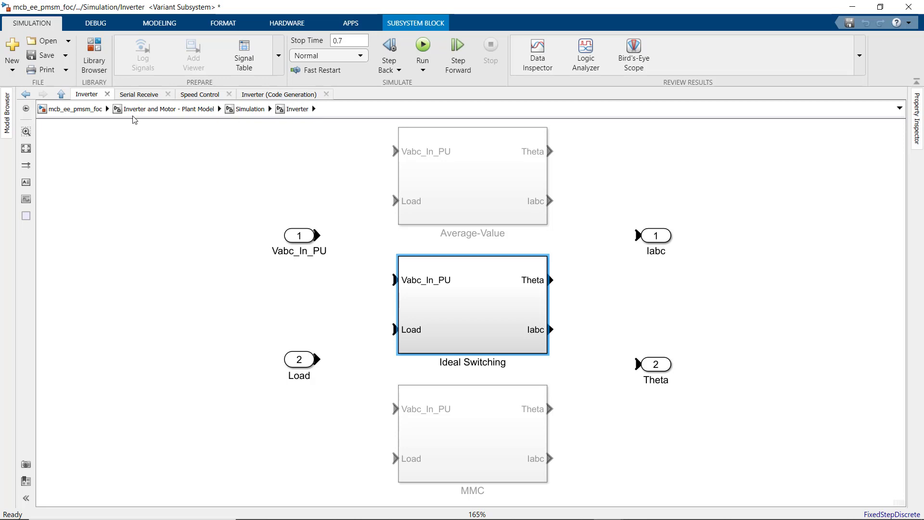
- Run the model with the three-phase converter, then rerun with the average inverter fidelity
left_click(78, 109)
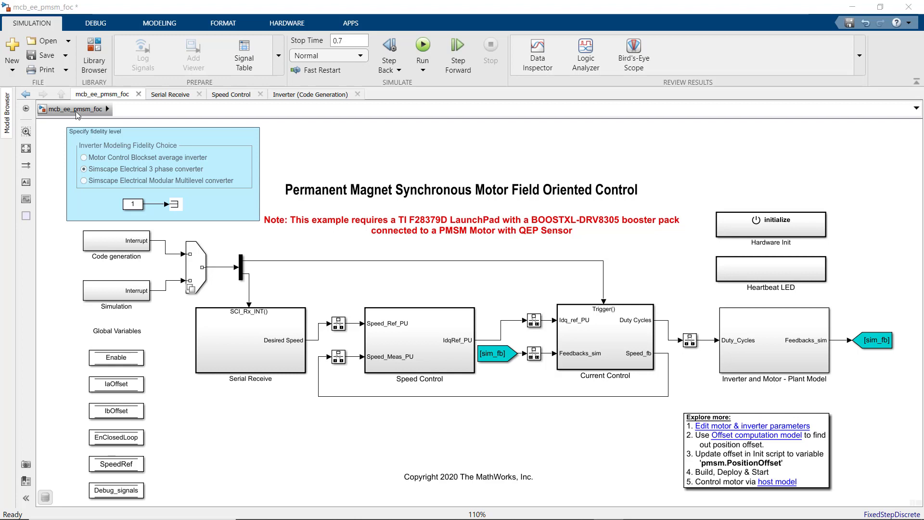
left_click(424, 45)
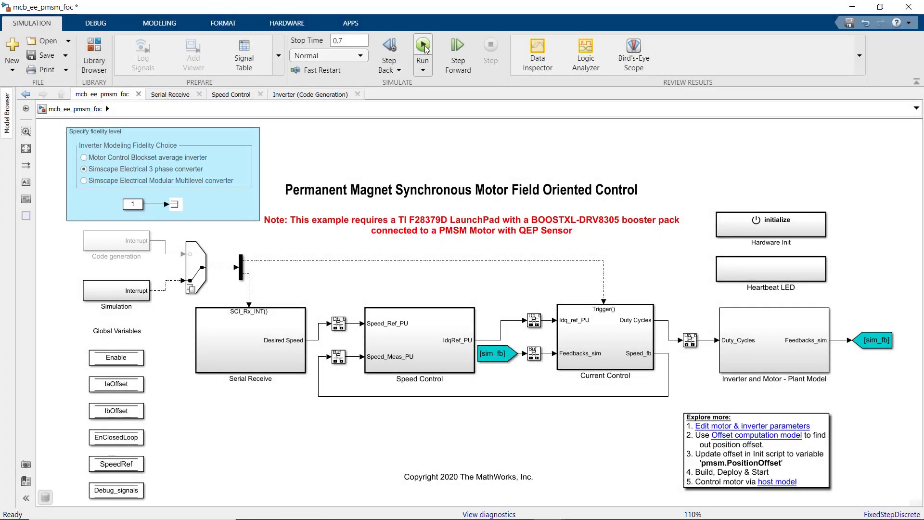
left_click(158, 153)
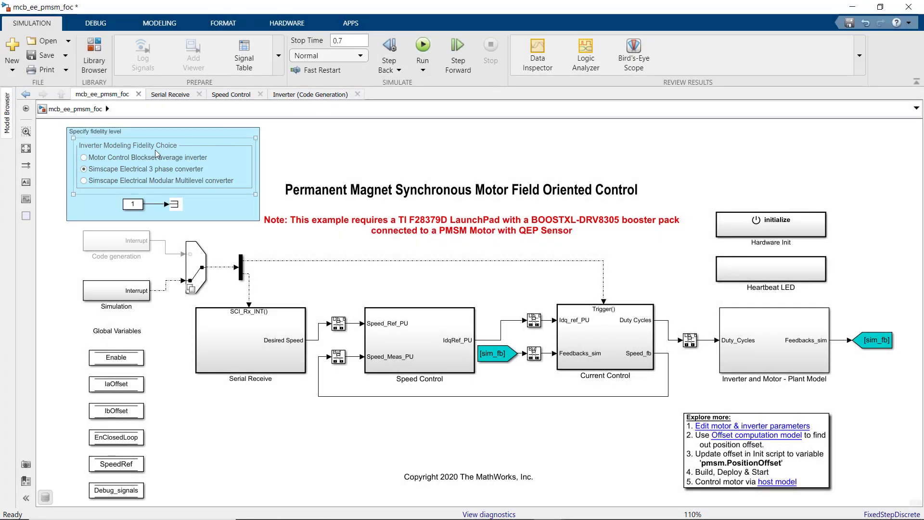
left_click(85, 159)
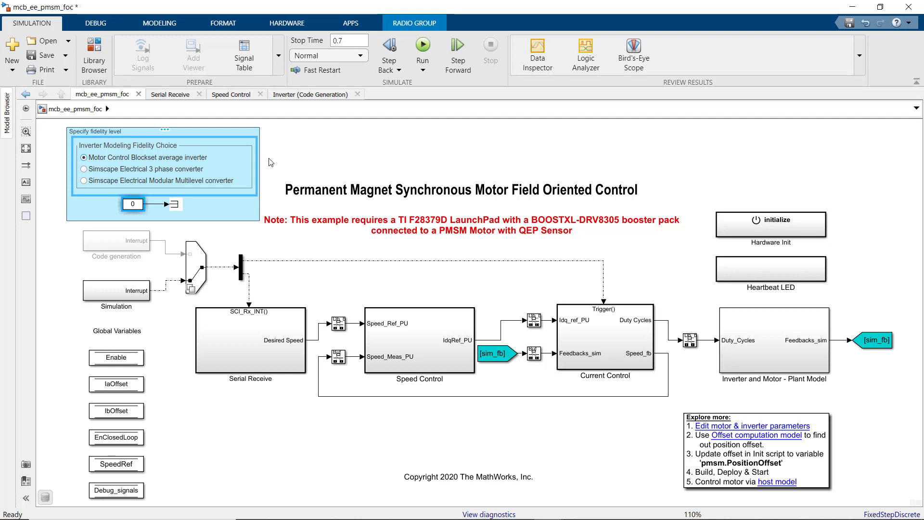
left_click(422, 45)
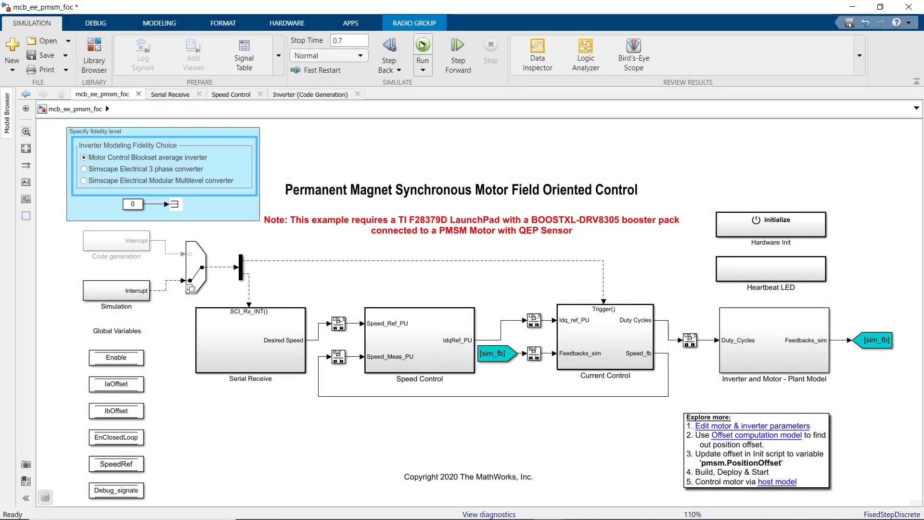
- Open Data Inspector to overlay speed, Iq, Vabc, Iabc and space-vector signals from both runs
left_click(537, 68)
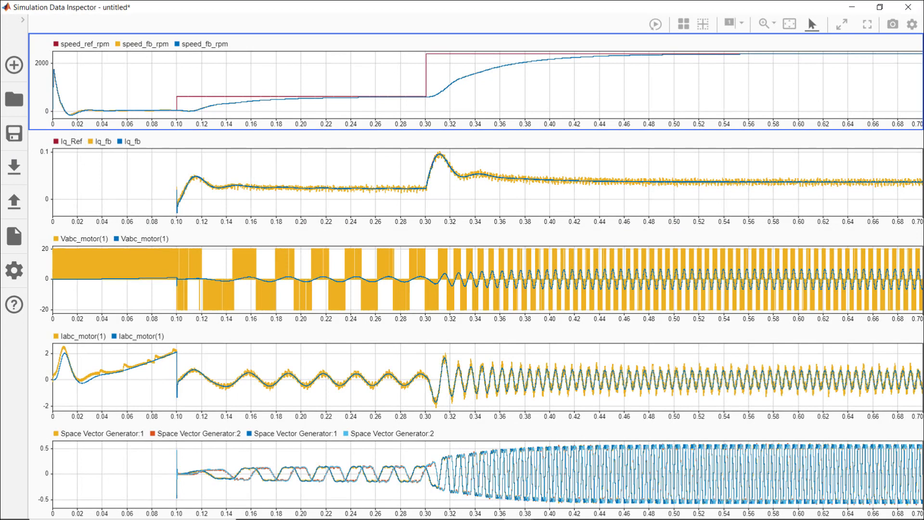